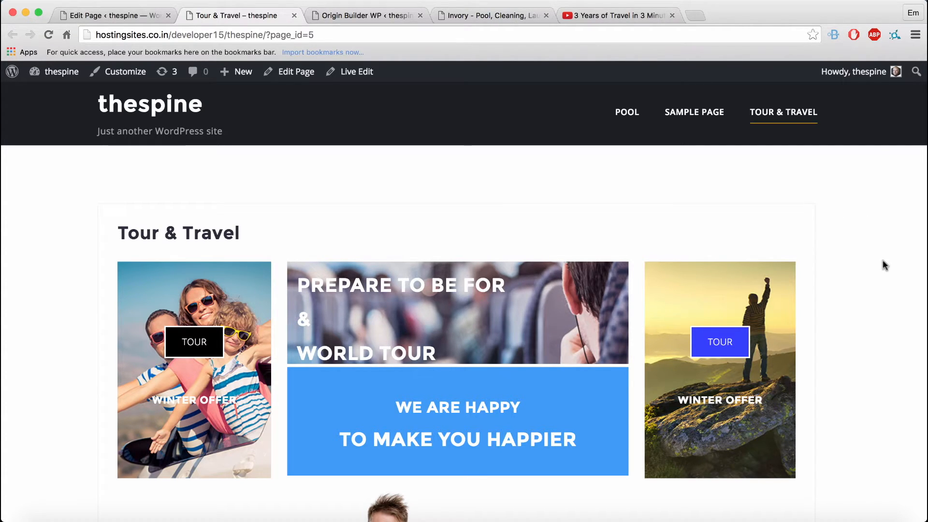
Look through the published Tour & Travel page from its header down to the footer
scroll(902, 290, "down", 1)
scroll(903, 291, "down", 10)
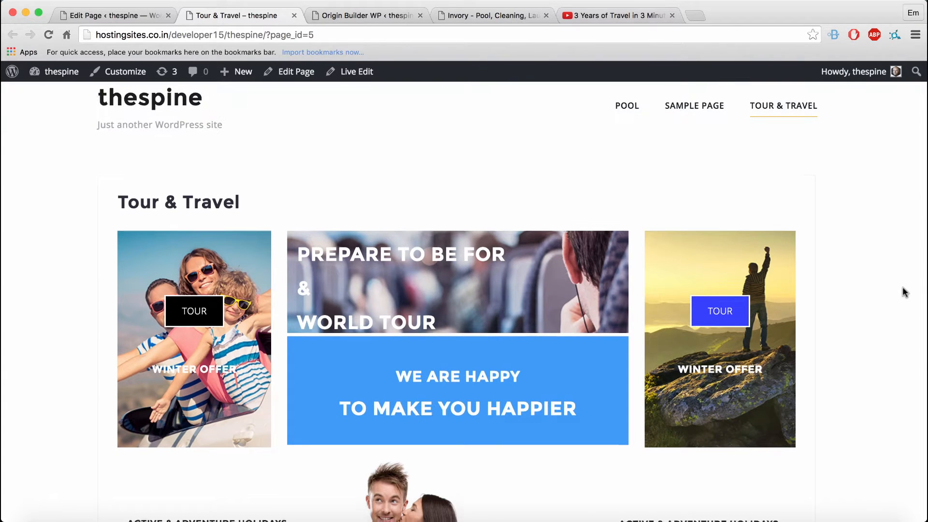
scroll(899, 290, "up", 10)
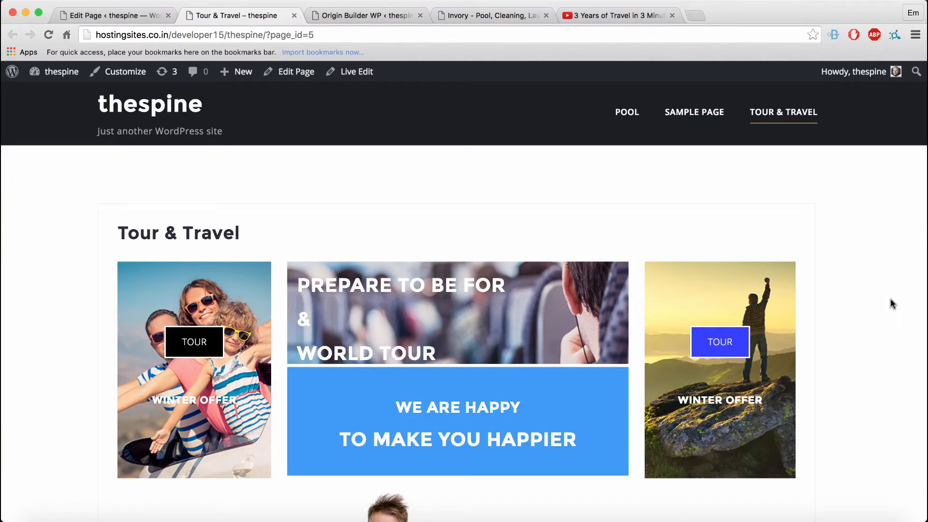
scroll(894, 294, "down", 10)
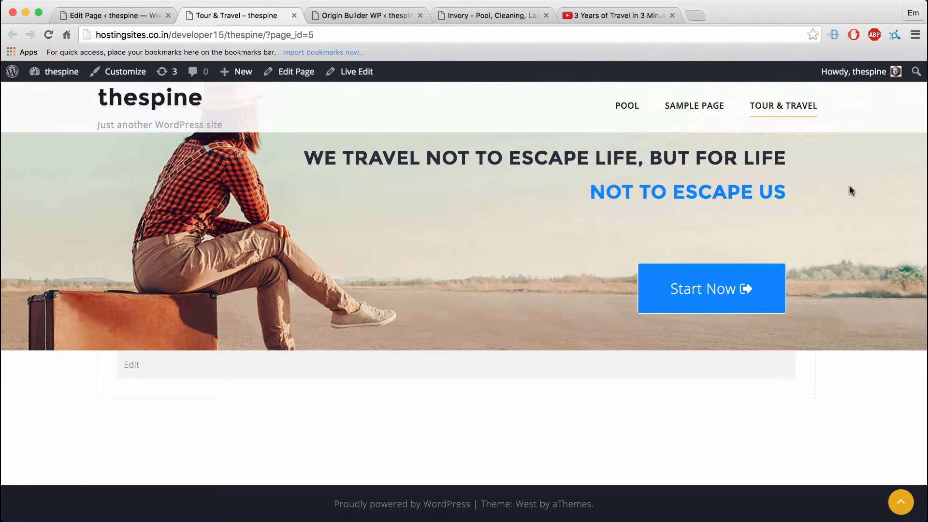
scroll(850, 227, "up", 10)
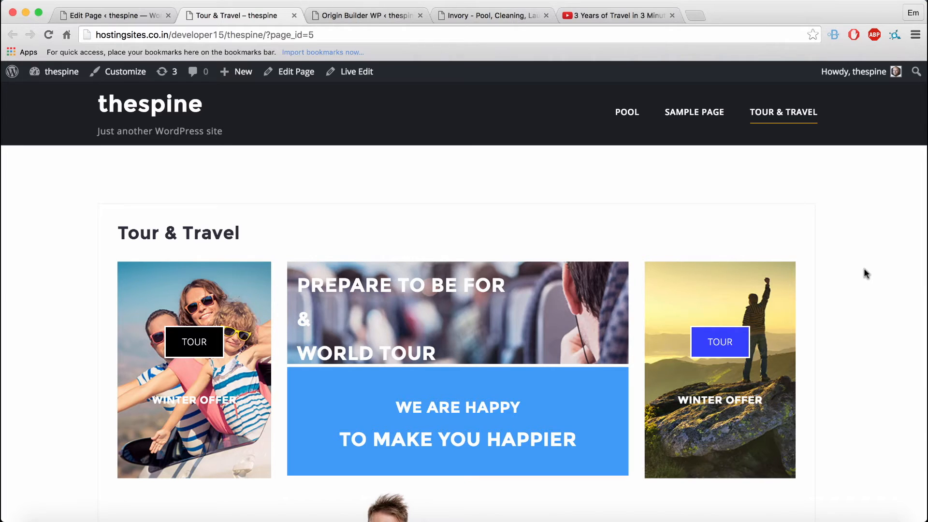
scroll(864, 269, "down", 8)
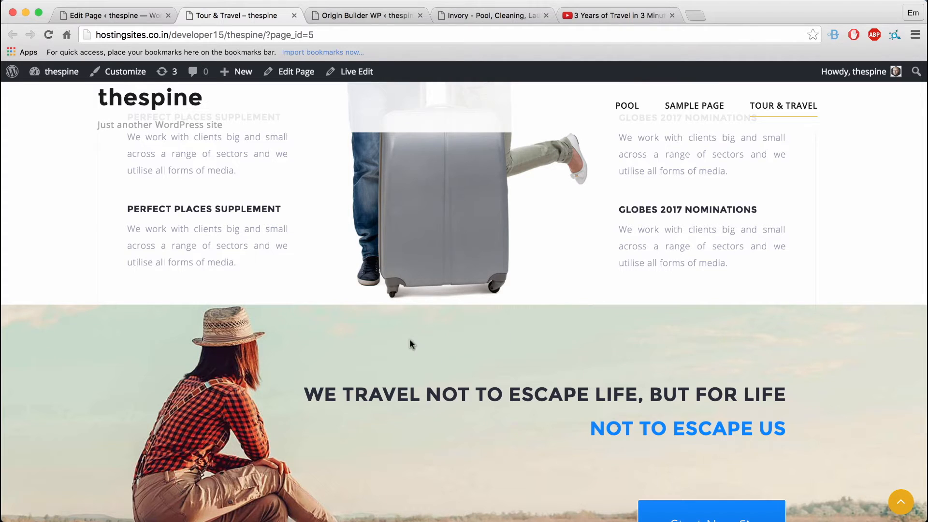
Examine the rows in the Tour & Travel page editor and compare the "WE TRAVEL NOT TO ESCAPE LIFE" row with the published page
left_click(333, 15)
left_click(94, 14)
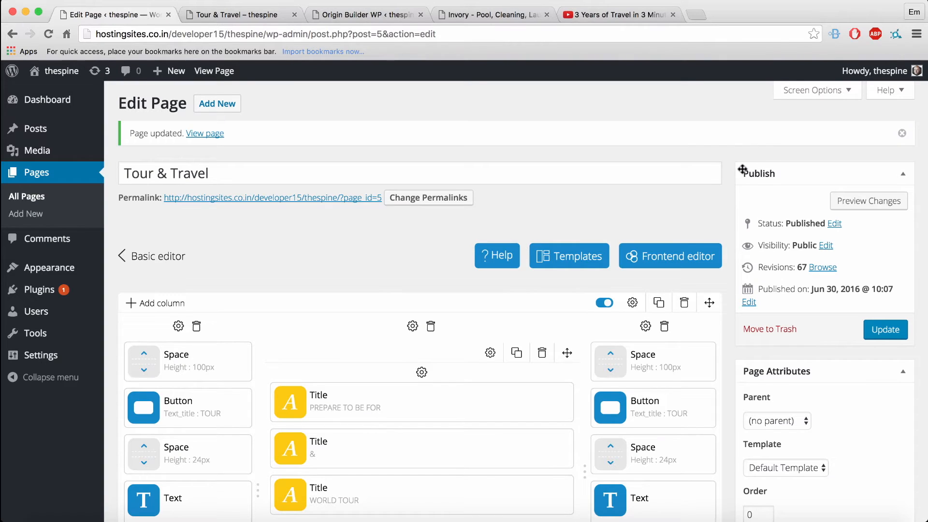
scroll(733, 271, "down", 15)
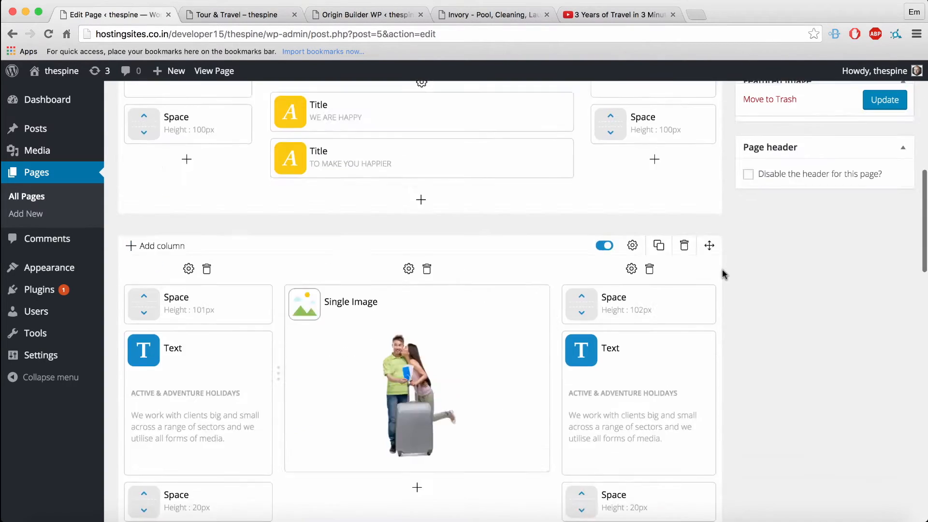
scroll(739, 305, "down", 8)
scroll(529, 303, "up", 7)
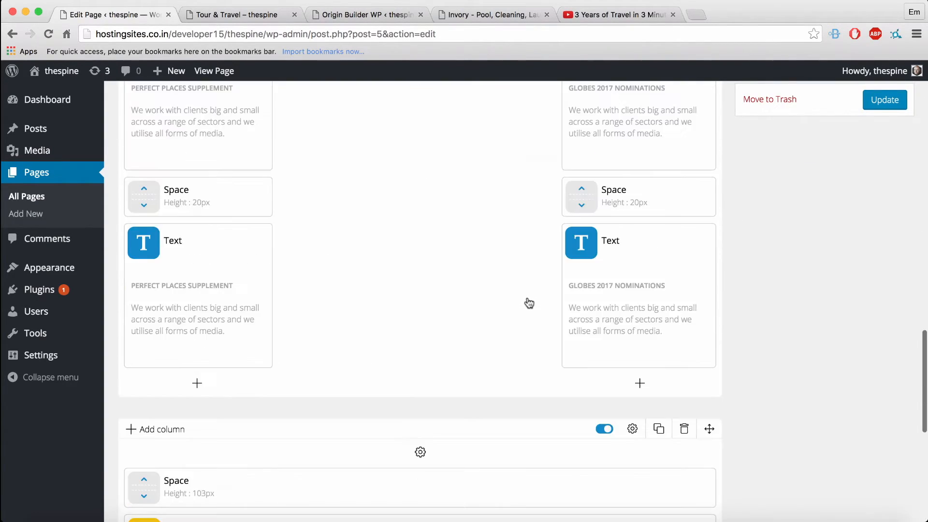
scroll(773, 380, "down", 5)
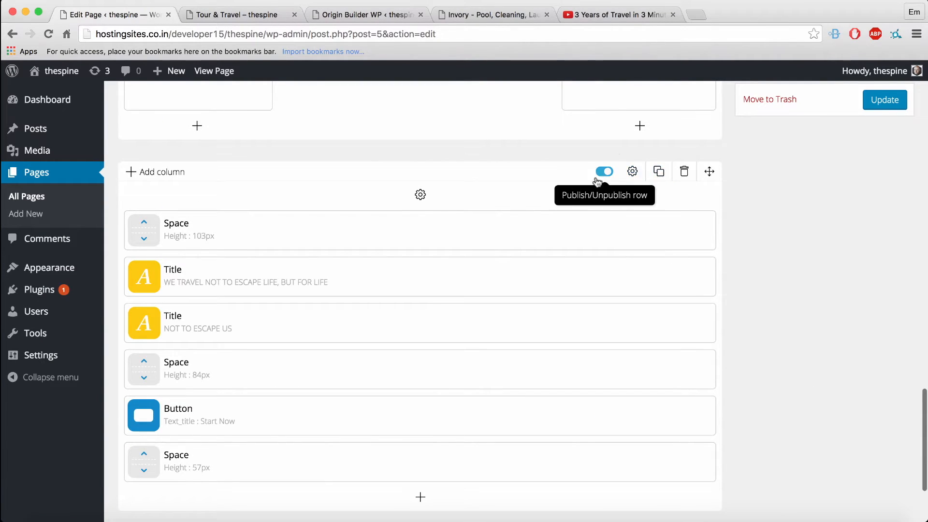
left_click(223, 15)
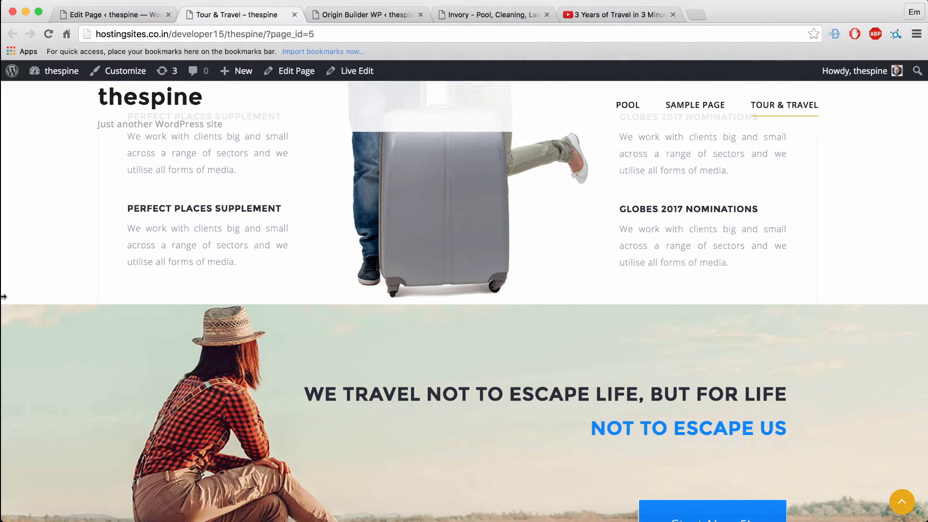
left_click(111, 15)
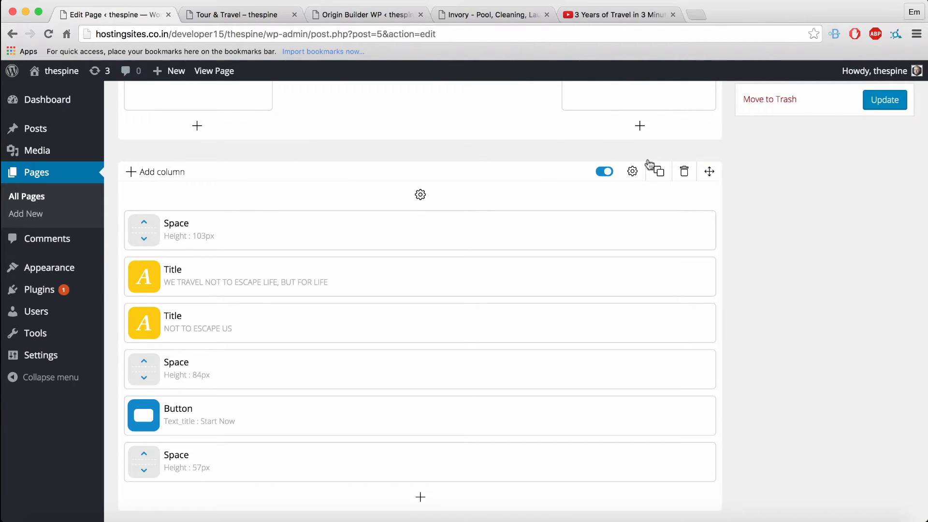
left_click(633, 172)
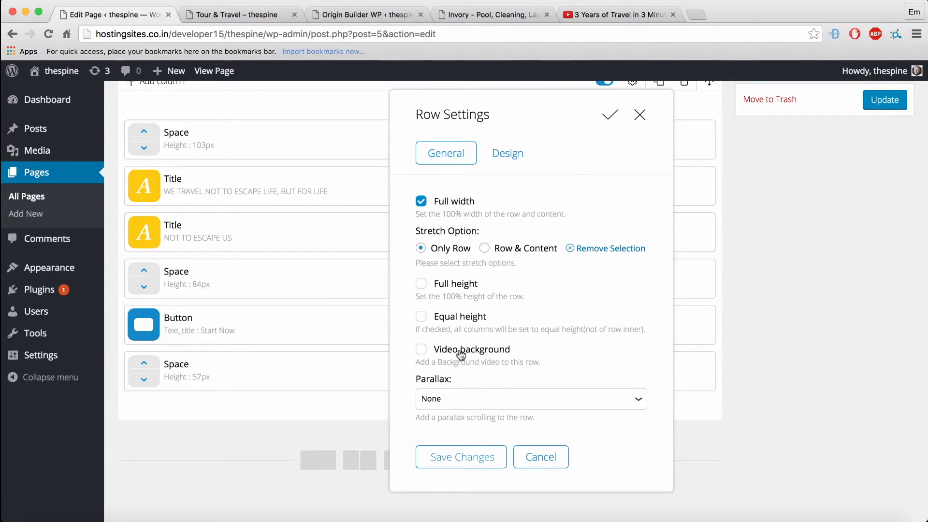
left_click(430, 354)
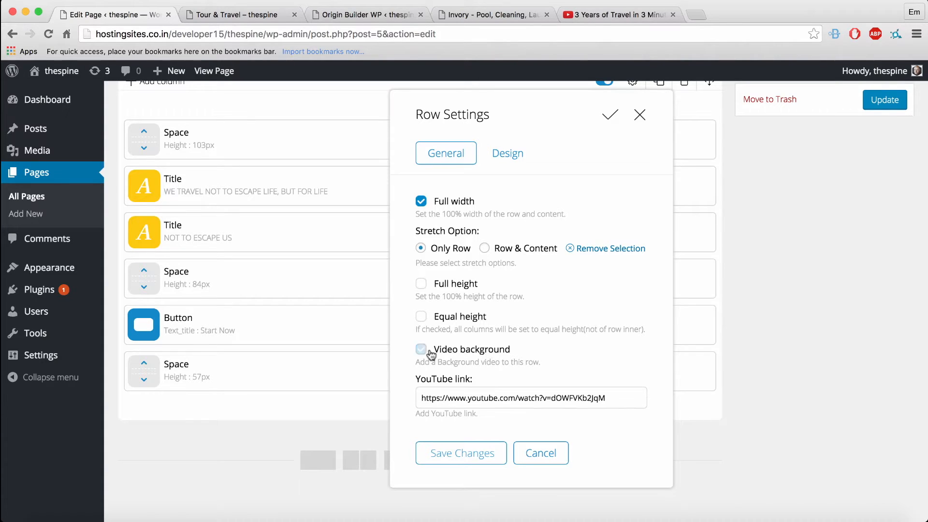
scroll(435, 358, "down", 2)
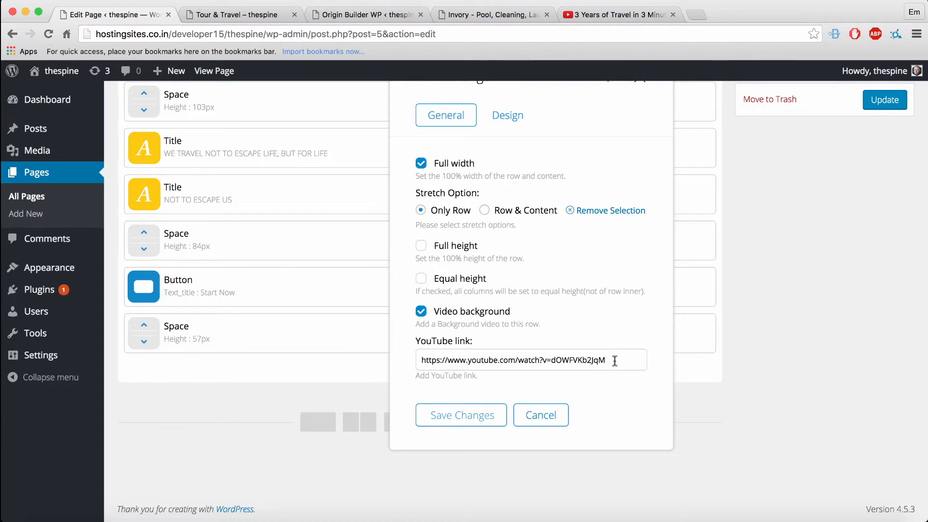
left_click_drag(614, 361, 323, 346)
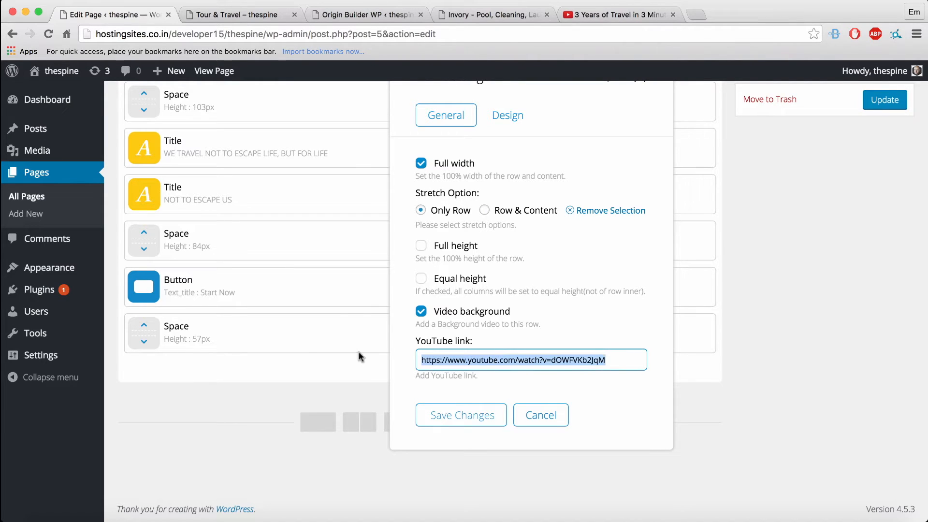
type("https://www.youtube.com/watch?v=wJF5NXygL4k")
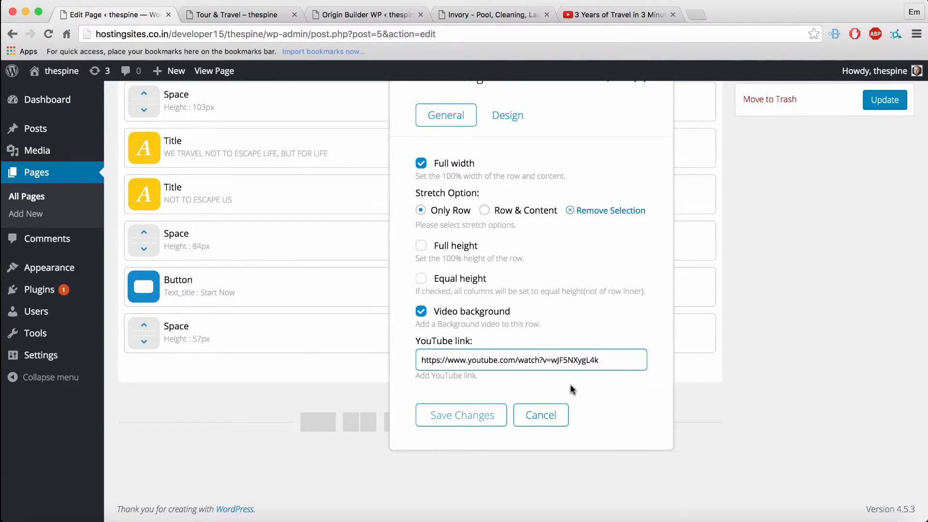
left_click(448, 423)
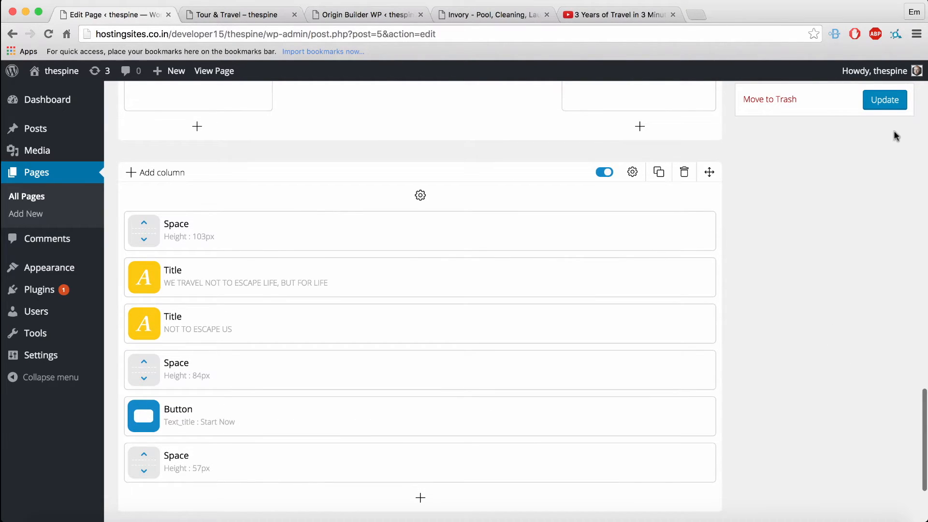
Update the page and reload the published Tour & Travel page to check the row's background video
left_click(888, 111)
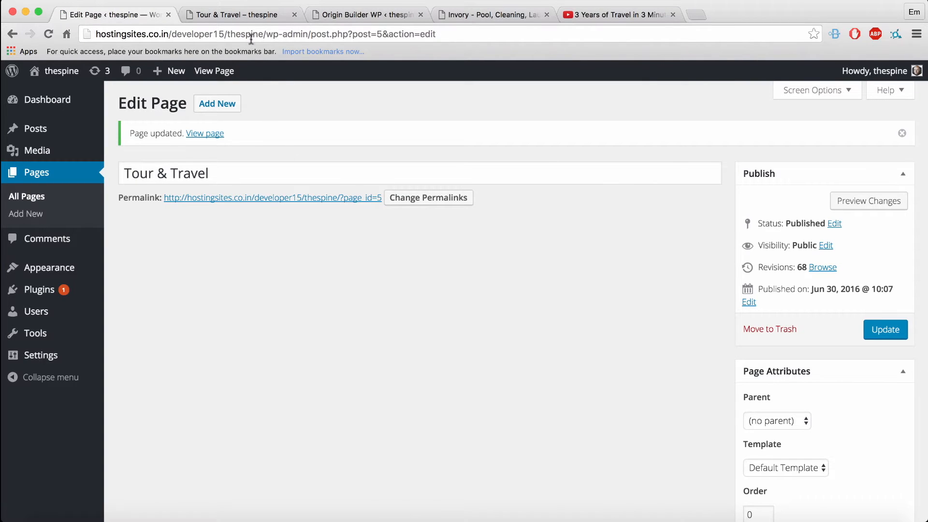
left_click(233, 13)
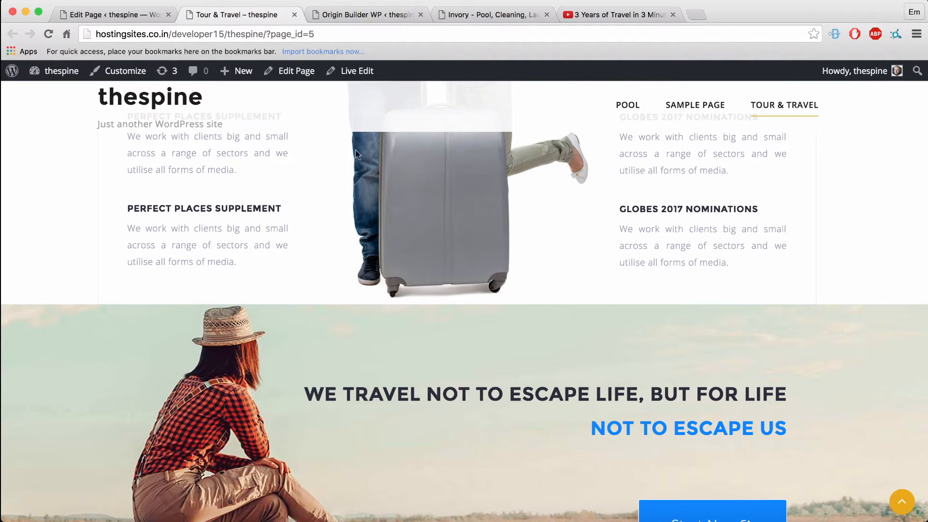
left_click(48, 34)
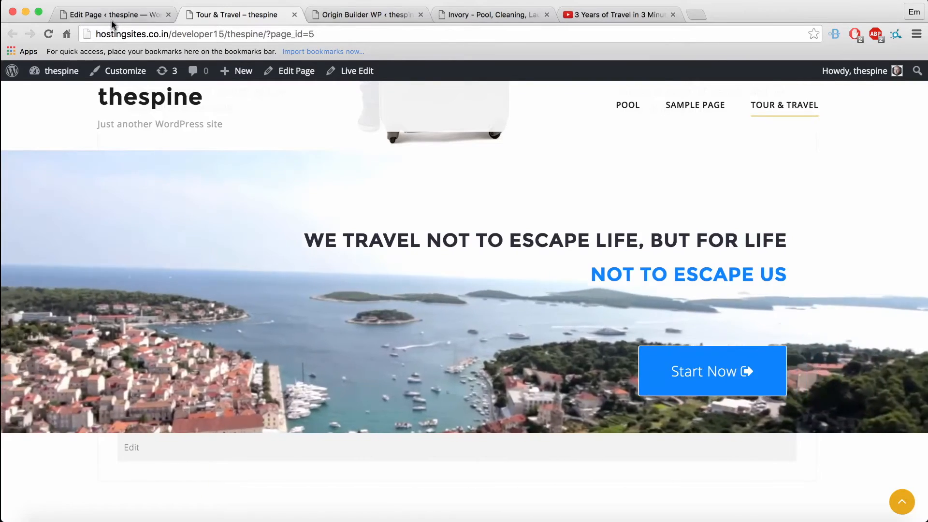
Return to the page editor and turn off Video background in the "WE TRAVEL NOT TO ESCAPE LIFE" row's settings
left_click(109, 16)
scroll(710, 208, "down", 20)
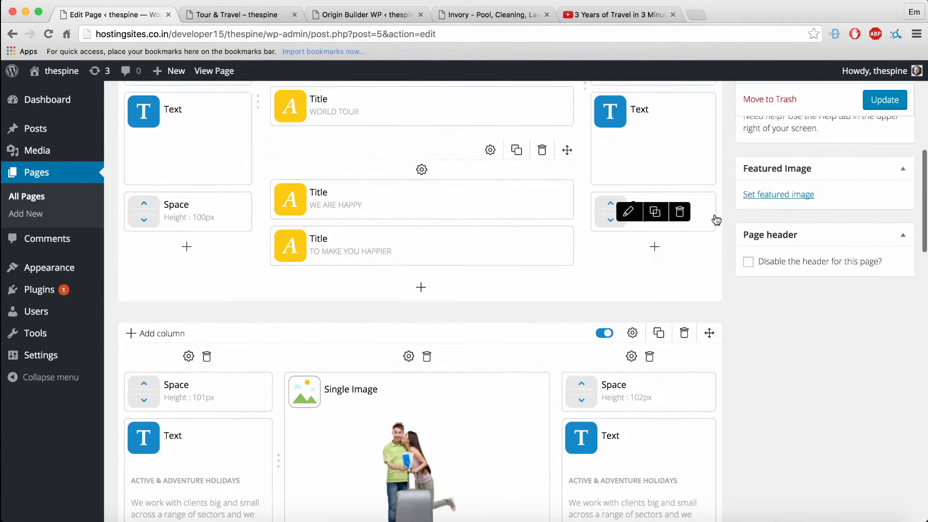
scroll(798, 328, "up", 5)
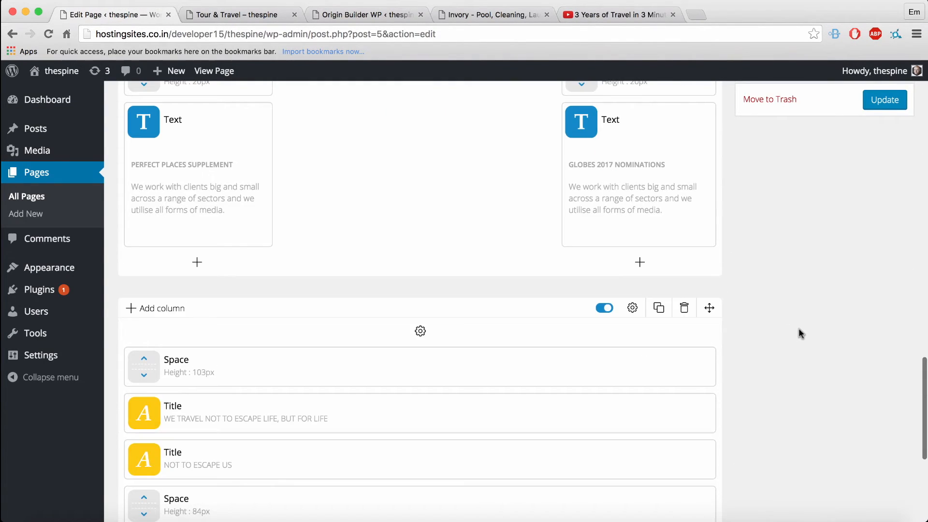
left_click(632, 308)
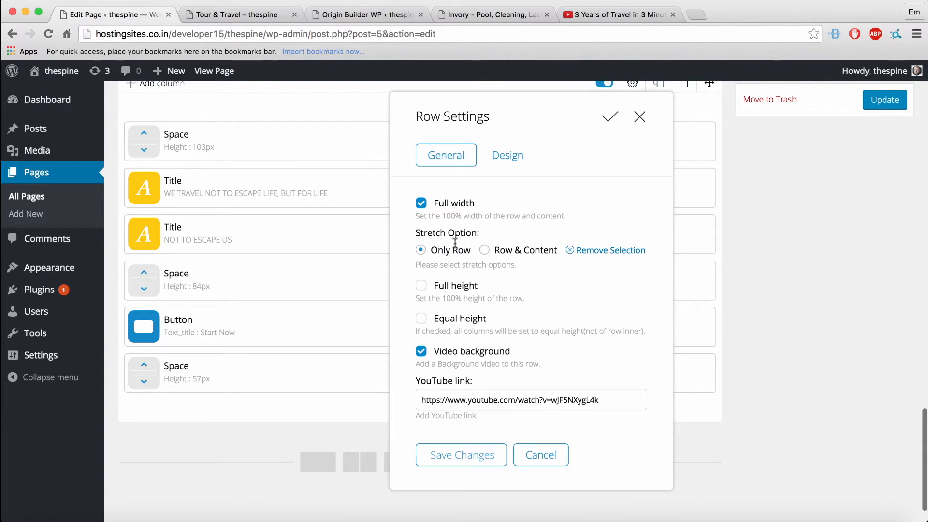
left_click(421, 352)
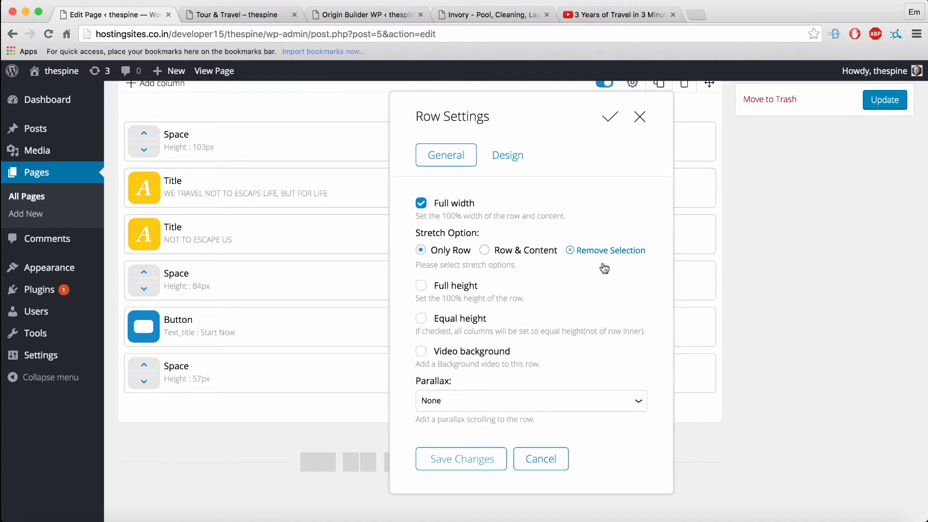
Check the row's background image in its design settings and set Parallax to Use Background Image
left_click(507, 155)
scroll(530, 450, "down", 4)
mouse_move(526, 307)
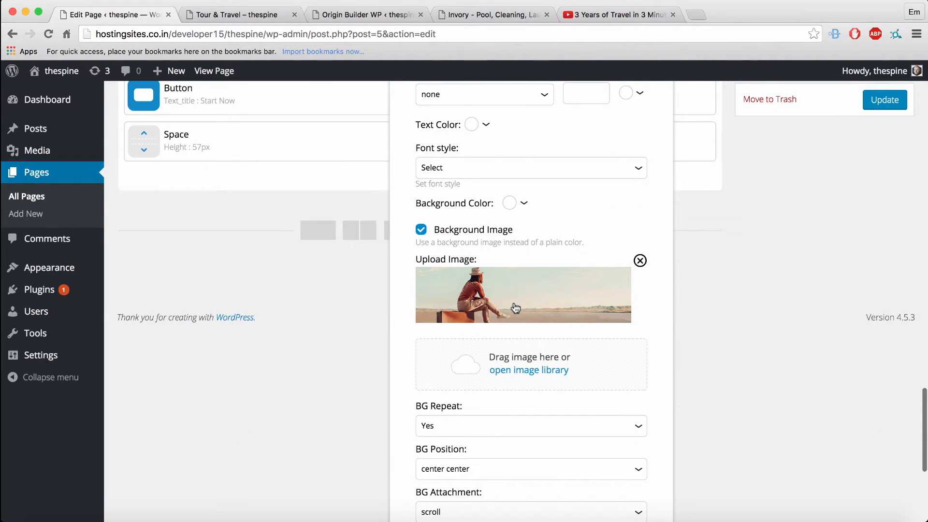
scroll(503, 314, "up", 4)
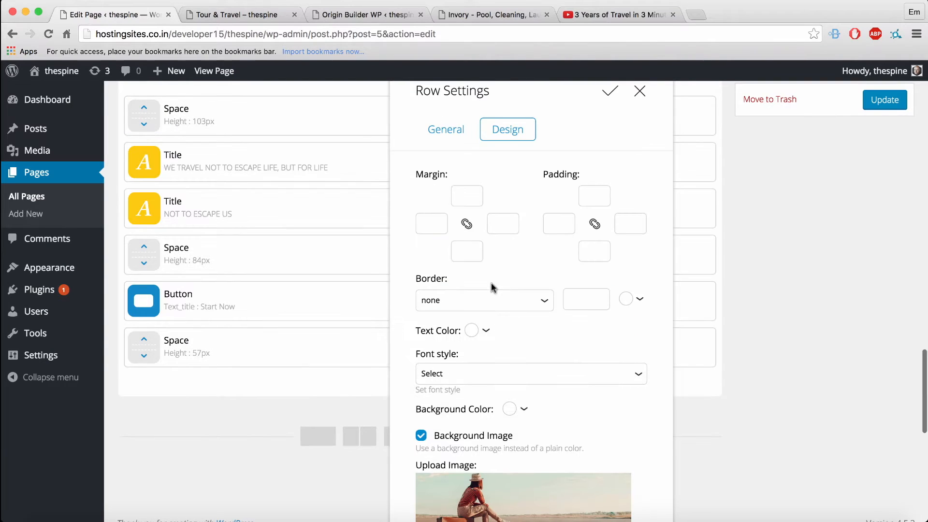
left_click(445, 131)
scroll(428, 318, "down", 1)
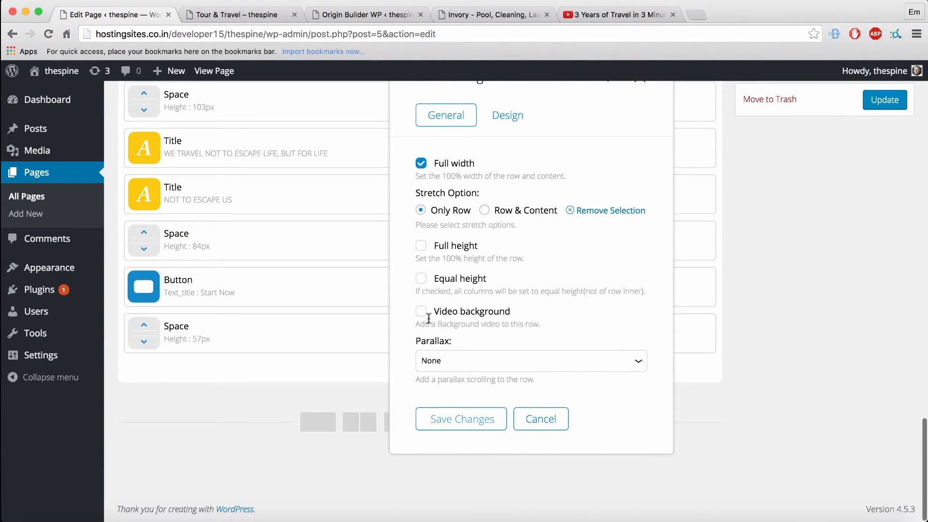
left_click(441, 362)
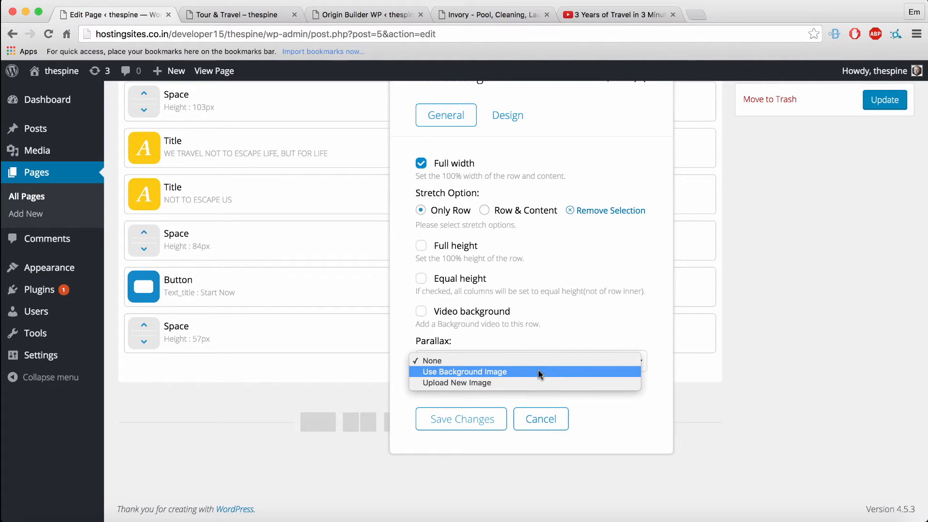
left_click(506, 65)
Review the row's design settings for the background image that the parallax uses, and return to the general settings
scroll(495, 163, "up", 4)
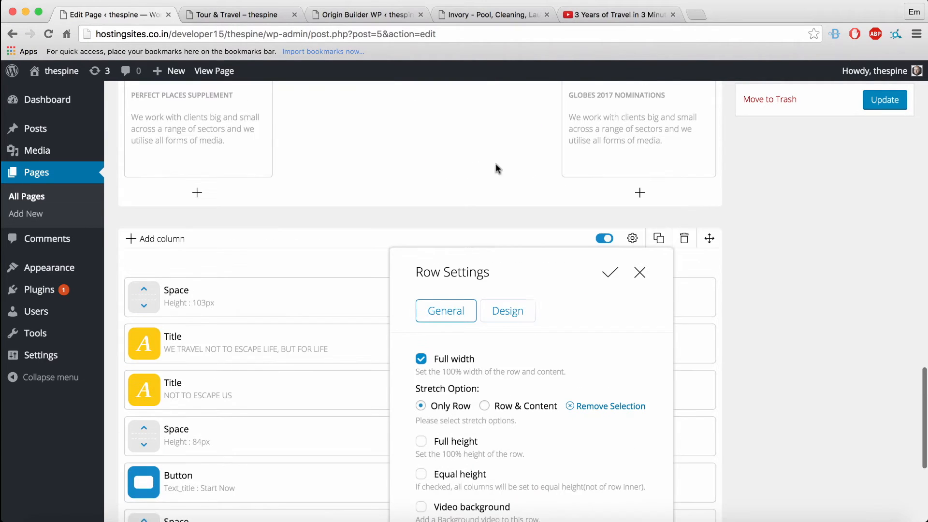
left_click(505, 311)
scroll(514, 349, "down", 10)
scroll(493, 199, "up", 6)
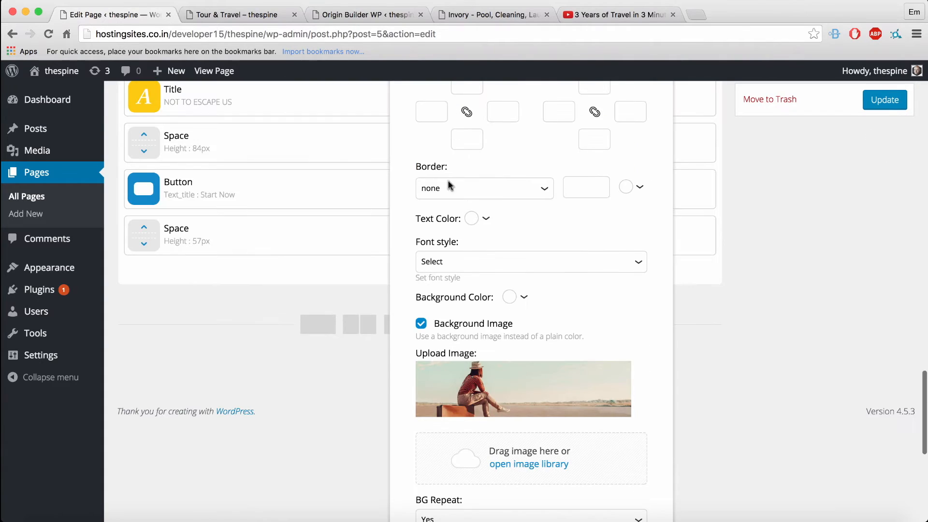
scroll(447, 177, "up", 3)
left_click(451, 136)
scroll(495, 272, "down", 1)
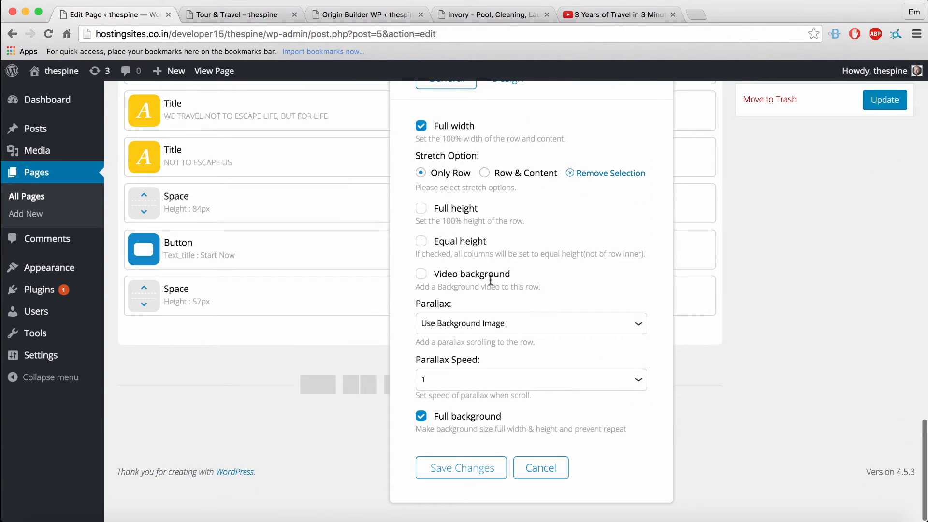
Try the Upload New Image option for Parallax and switch back to Use Background Image
left_click(503, 324)
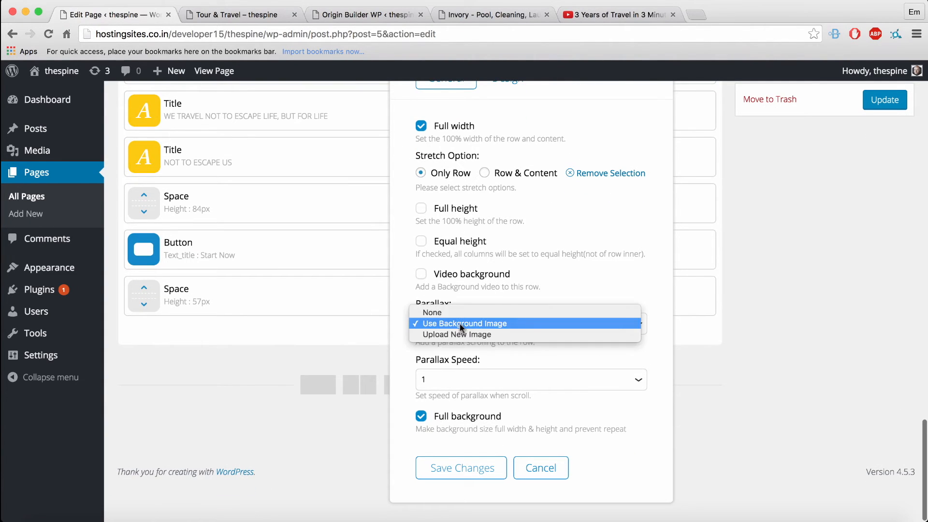
left_click(501, 334)
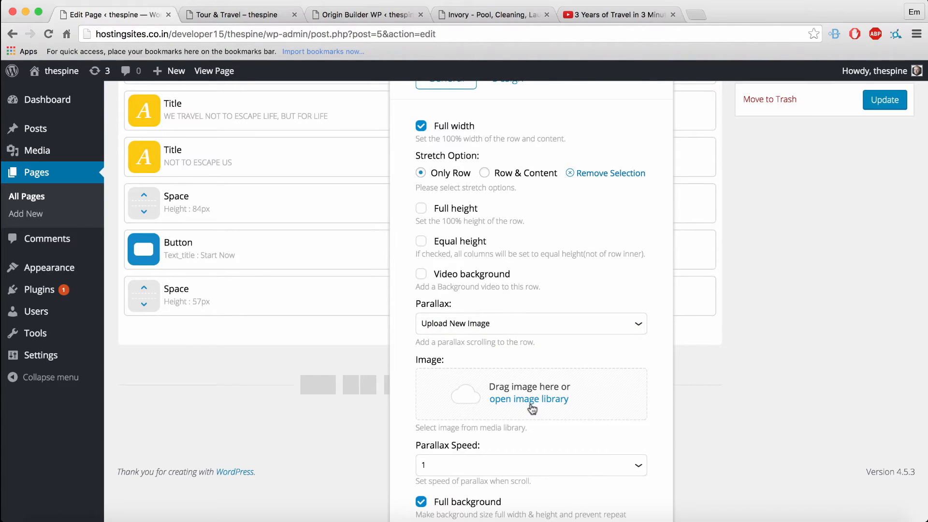
left_click(500, 323)
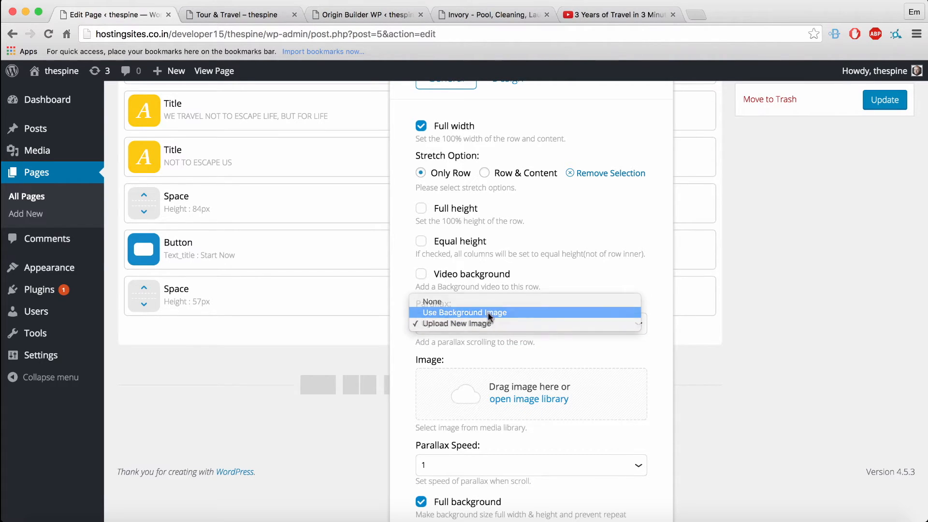
left_click(489, 313)
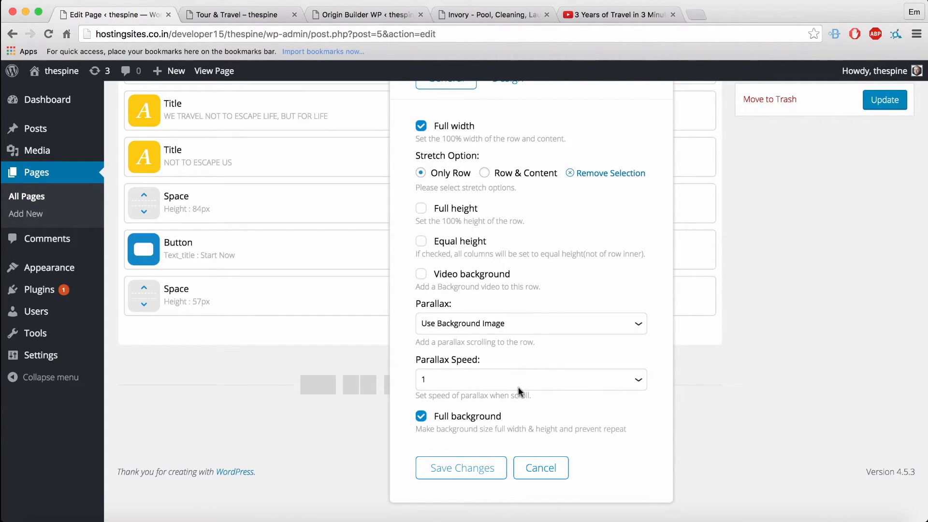
Review the Parallax Speed choices, keep the speed at 1 and save the row settings
left_click(642, 381)
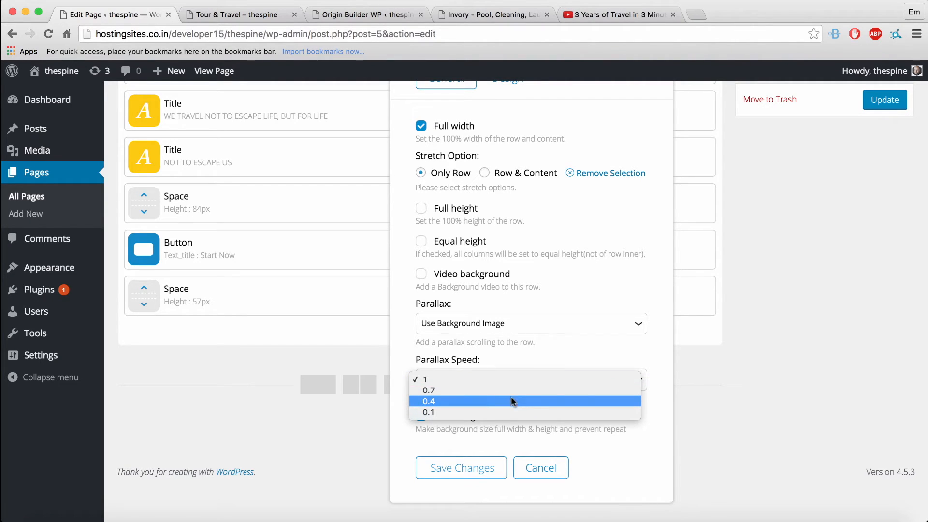
left_click(513, 372)
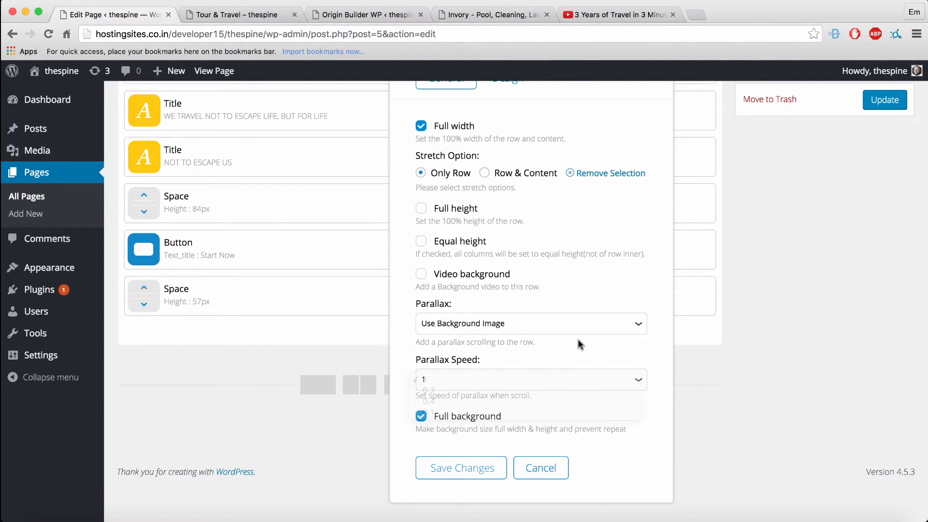
left_click(460, 474)
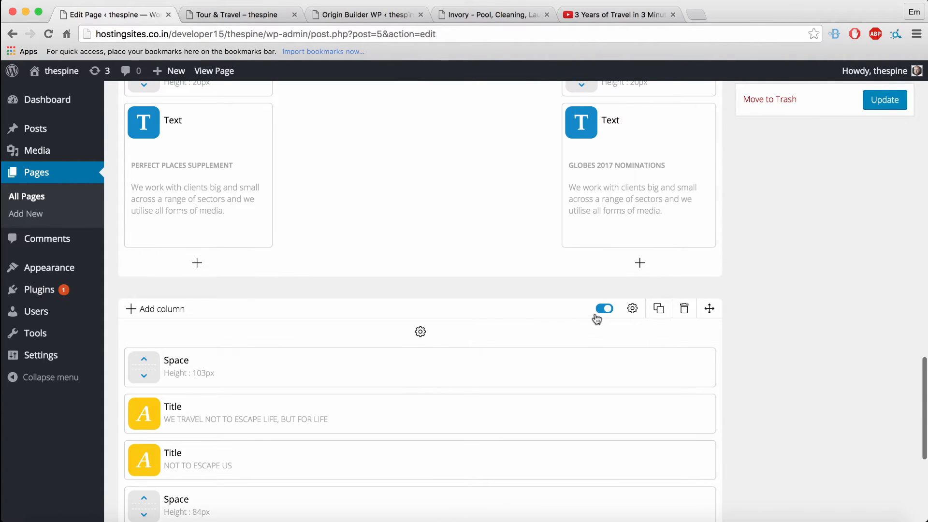
Turn off Full width in the settings of the "WE TRAVEL NOT TO ESCAPE LIFE" row, save them and update the page
left_click(628, 312)
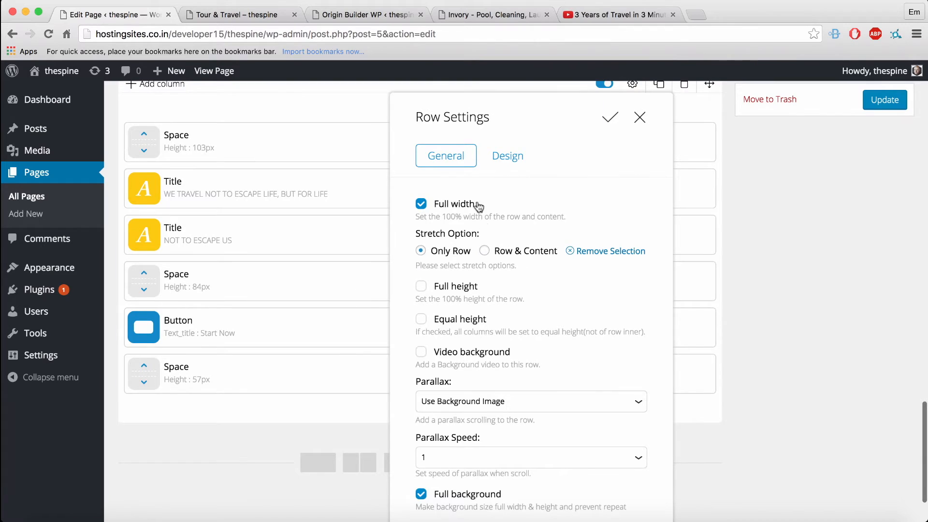
left_click(421, 203)
scroll(518, 338, "down", 1)
scroll(526, 349, "up", 7)
scroll(526, 352, "down", 7)
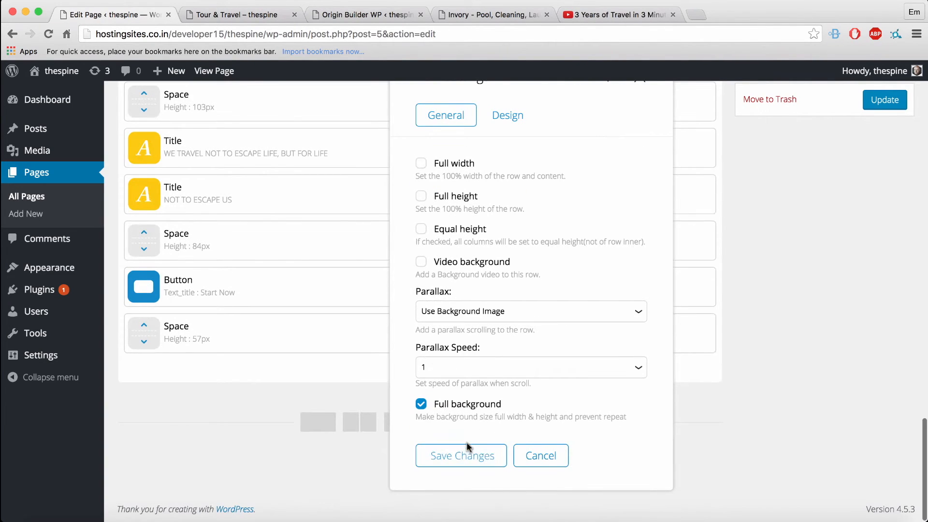
left_click(540, 455)
scroll(725, 251, "up", 5)
left_click(883, 102)
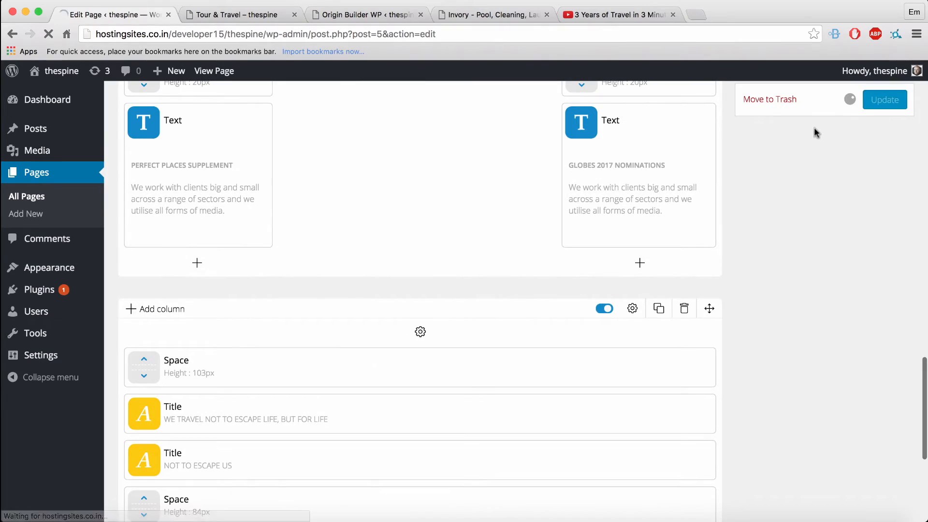
Reload the live Tour & Travel page and examine how the bottom row's parallax background behaves while scrolling
left_click(232, 14)
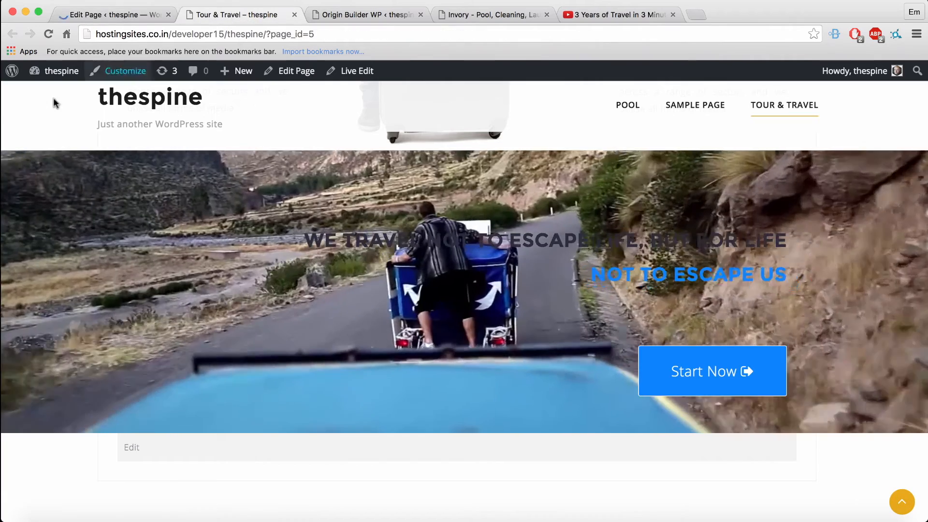
scroll(862, 307, "down", 10)
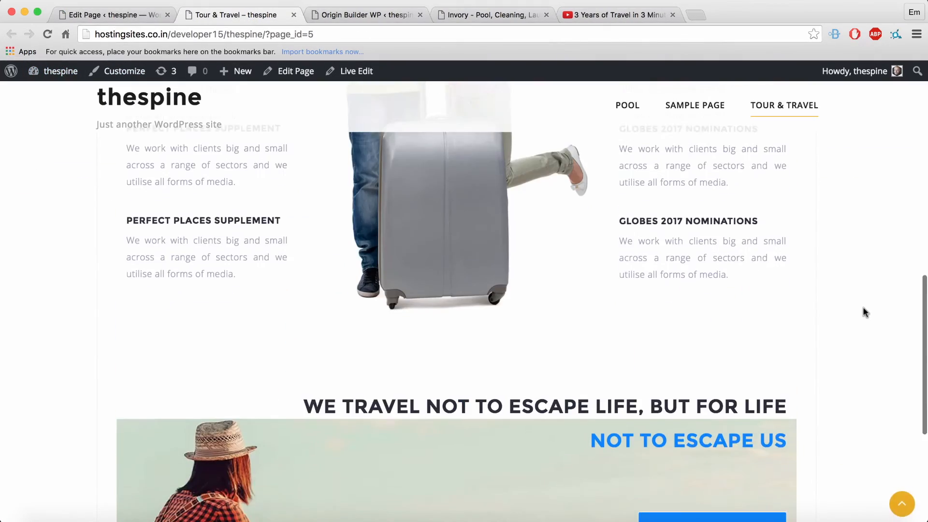
scroll(863, 307, "up", 4)
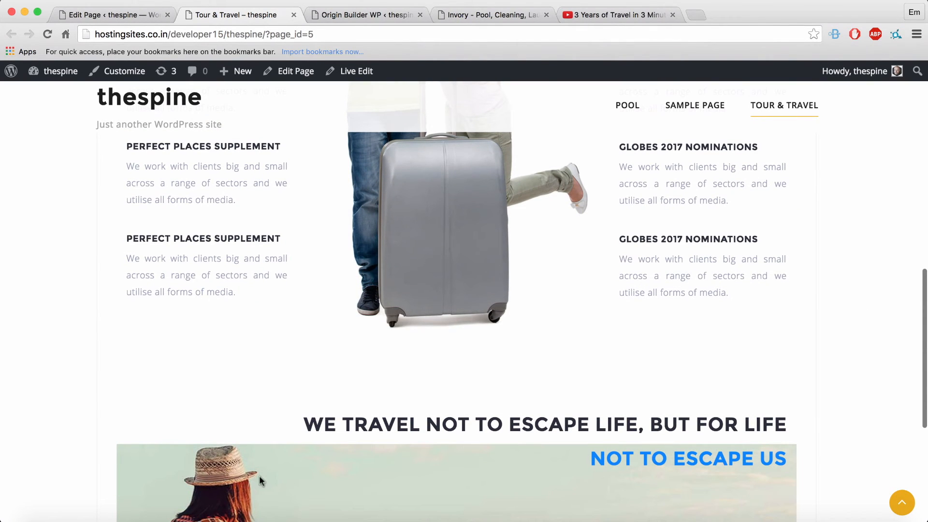
scroll(723, 483, "down", 1)
scroll(475, 432, "down", 3)
scroll(473, 436, "down", 1)
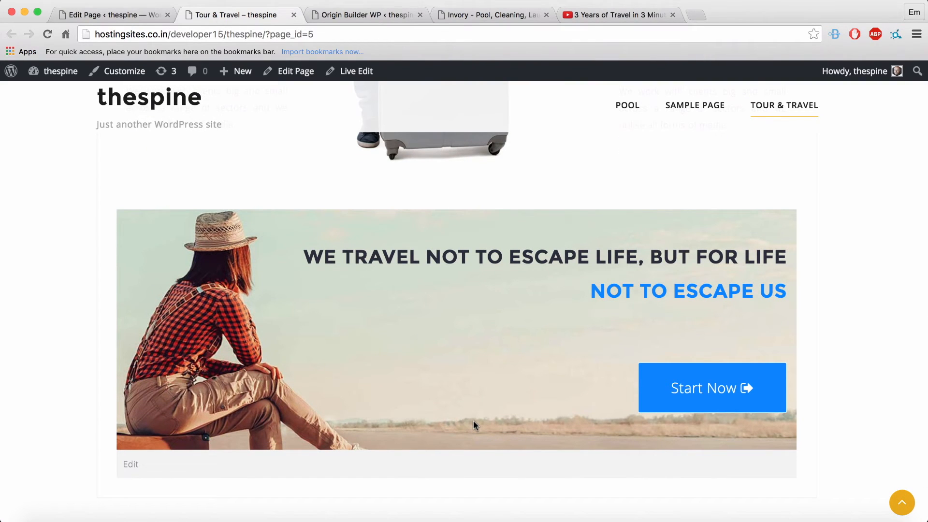
scroll(474, 425, "down", 2)
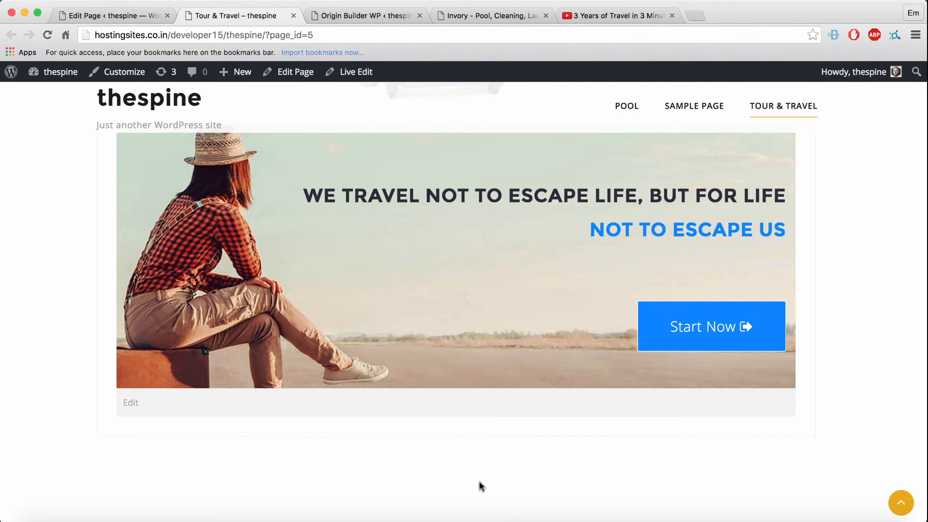
Return to the page editor, add a new page and switch it to Origin Builder
left_click(123, 16)
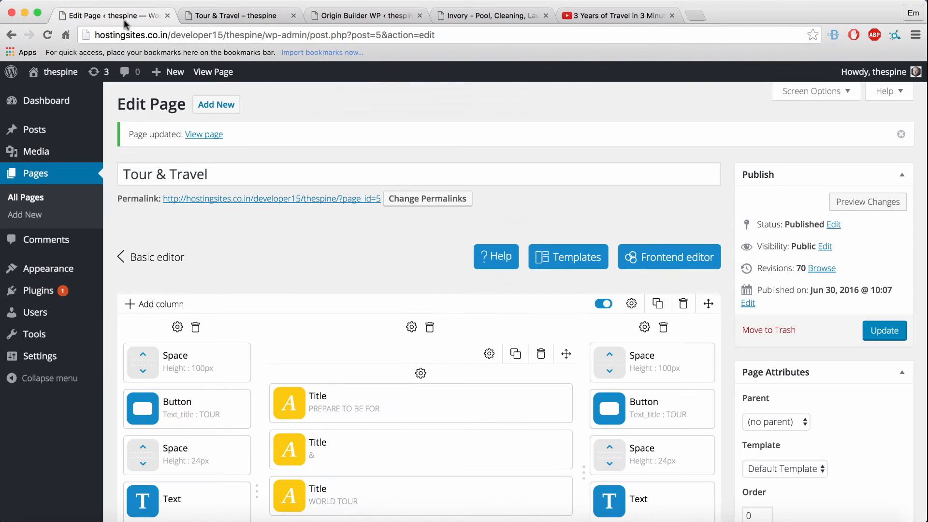
left_click(221, 110)
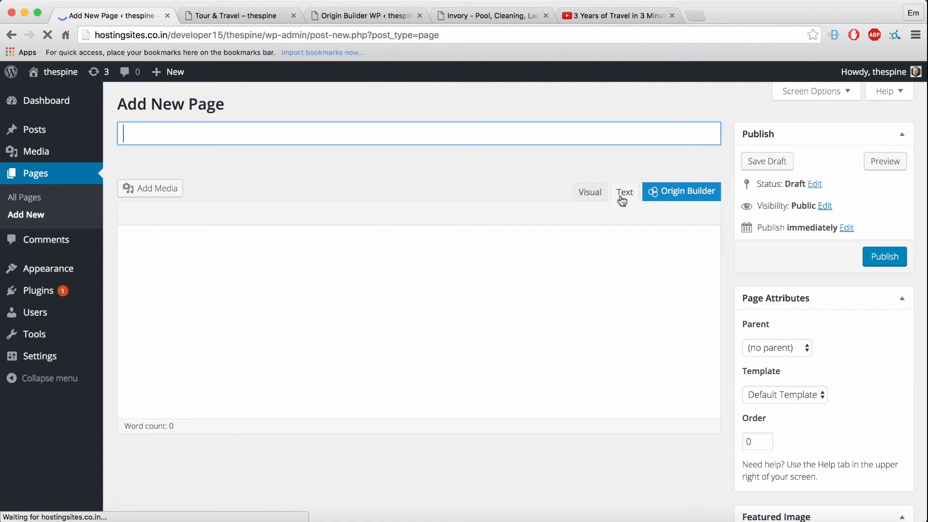
left_click(678, 192)
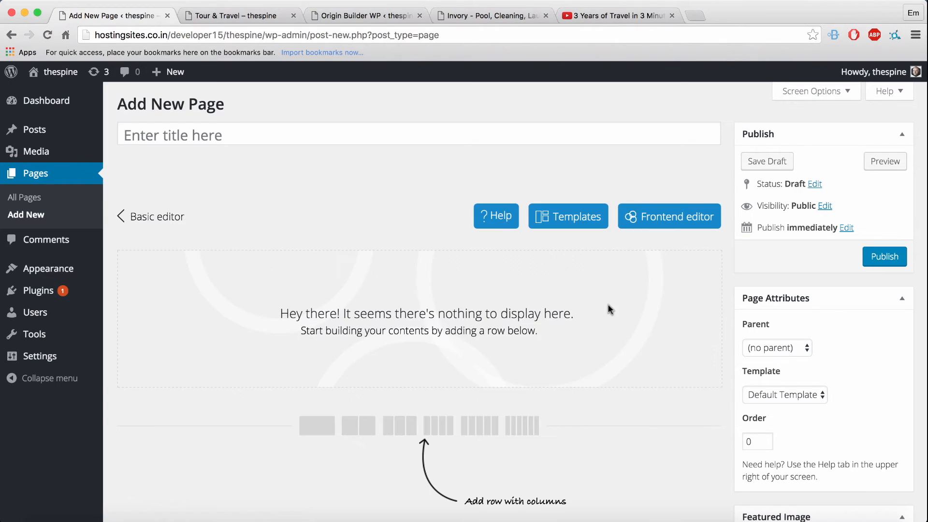
Browse the template library and apply the Origin Builder product template to the new page
left_click(575, 229)
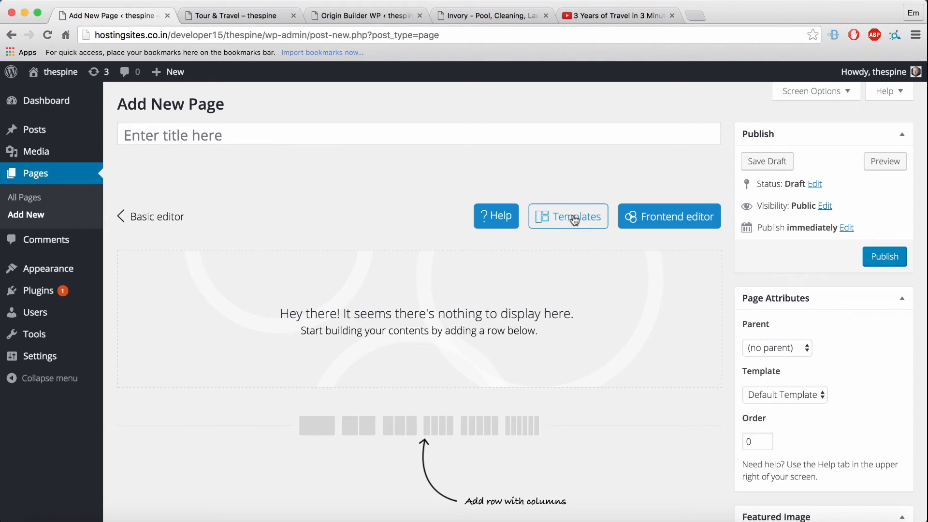
left_click(572, 216)
scroll(907, 255, "up", 5)
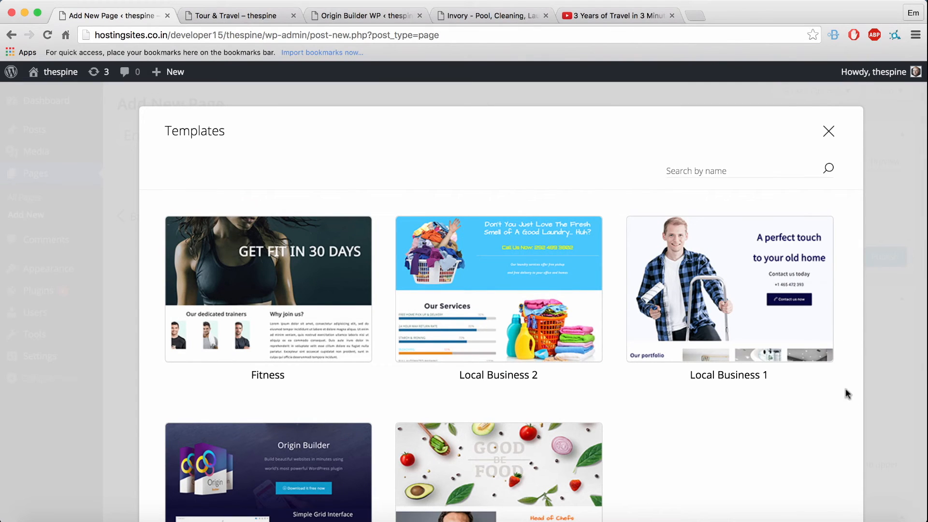
mouse_move(288, 349)
mouse_move(191, 494)
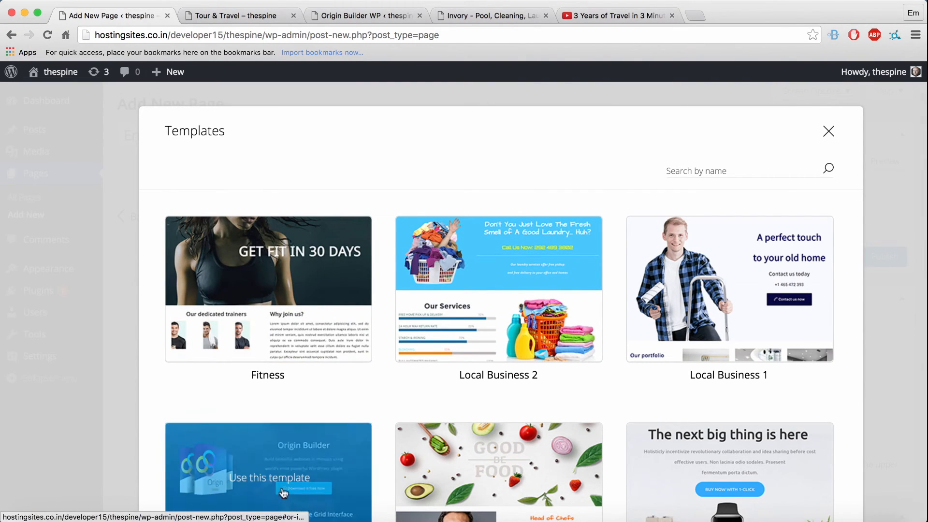
left_click(264, 483)
Review the template's rows and inspect the two text elements in the second row, closing each without changes
scroll(899, 341, "down", 2)
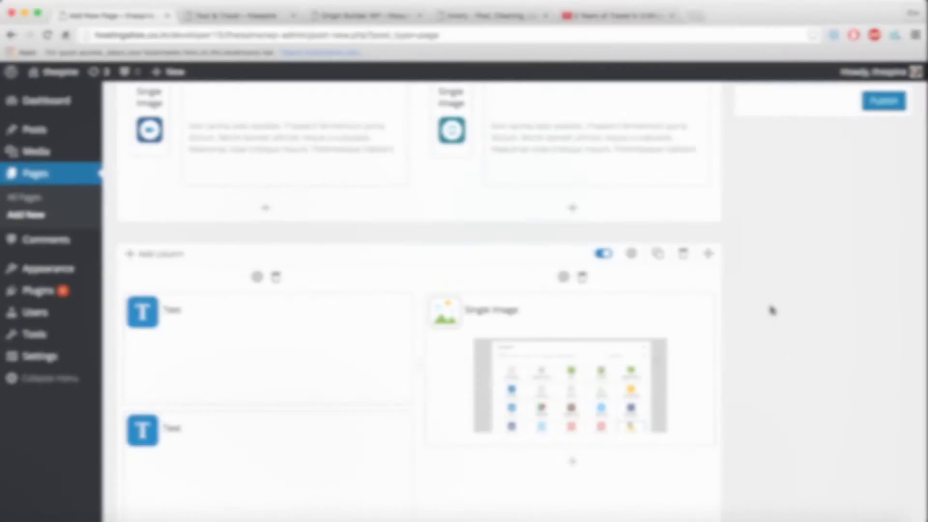
scroll(766, 312, "down", 6)
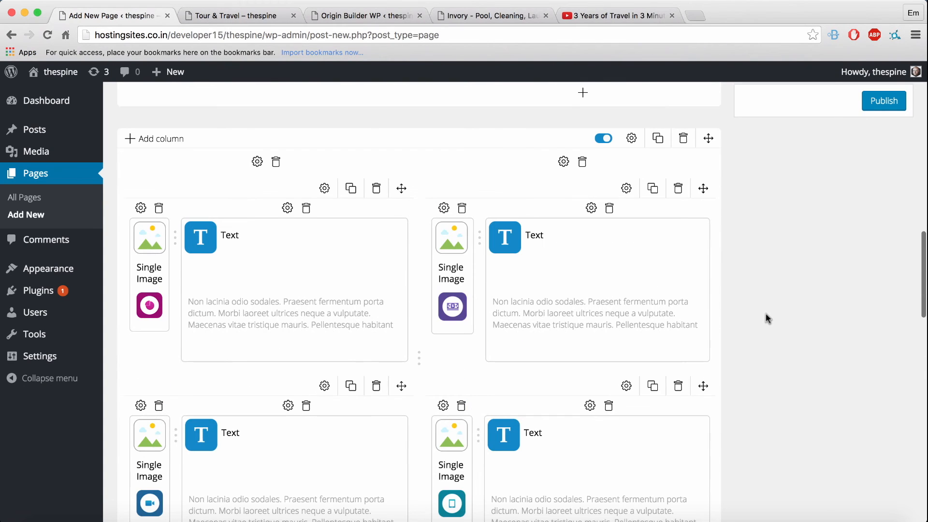
scroll(765, 343, "up", 1)
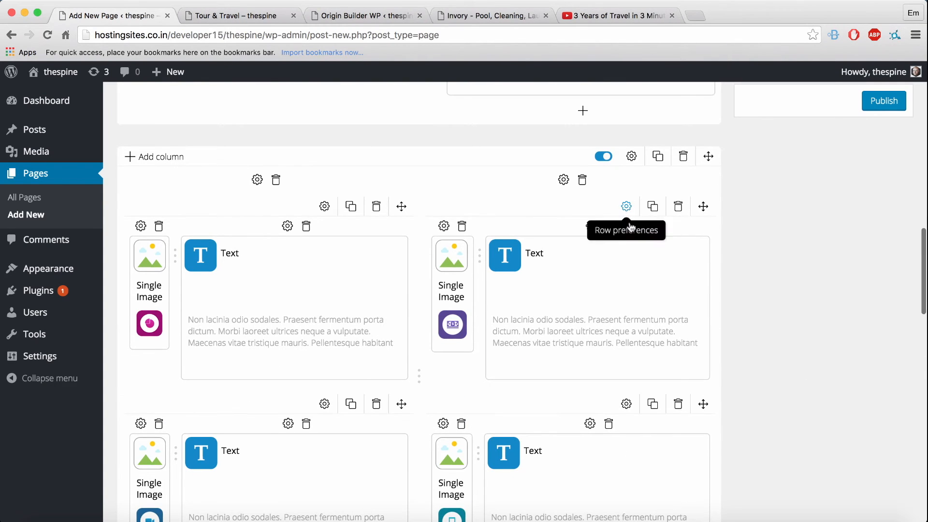
scroll(751, 348, "up", 4)
scroll(759, 361, "up", 9)
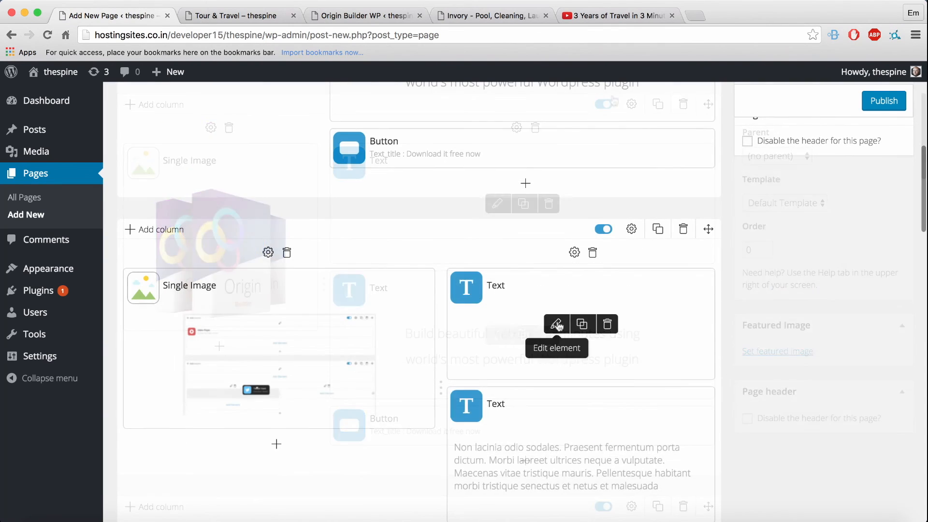
left_click(556, 325)
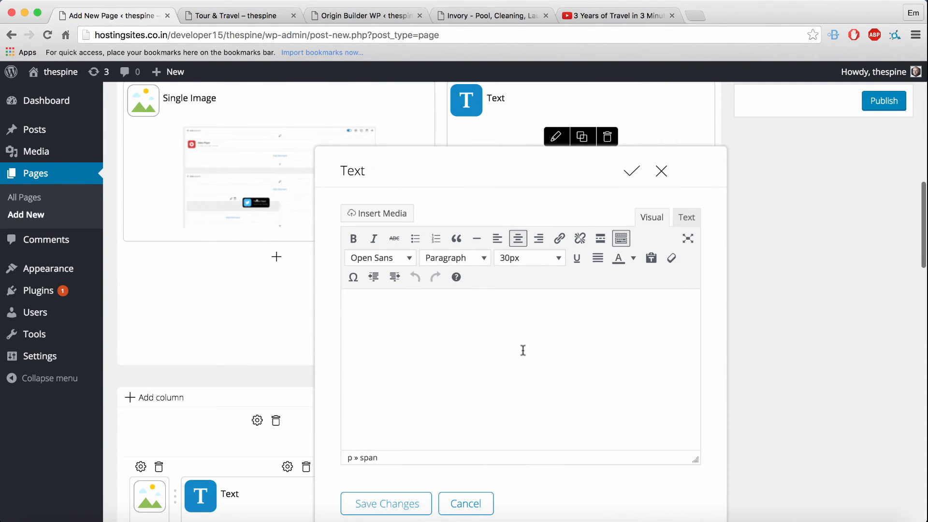
key("ctrl+a")
left_click(667, 177)
scroll(648, 247, "up", 4)
left_click(559, 451)
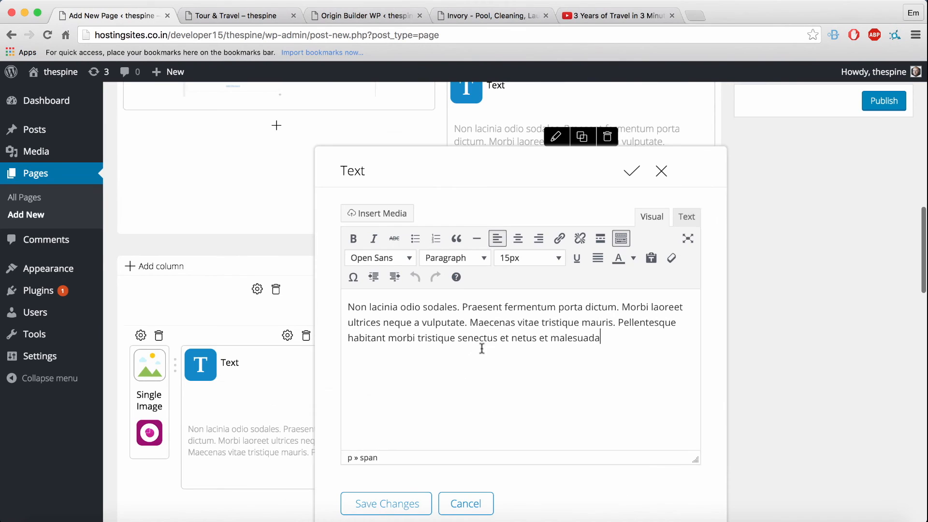
left_click(661, 170)
scroll(203, 316, "up", 10)
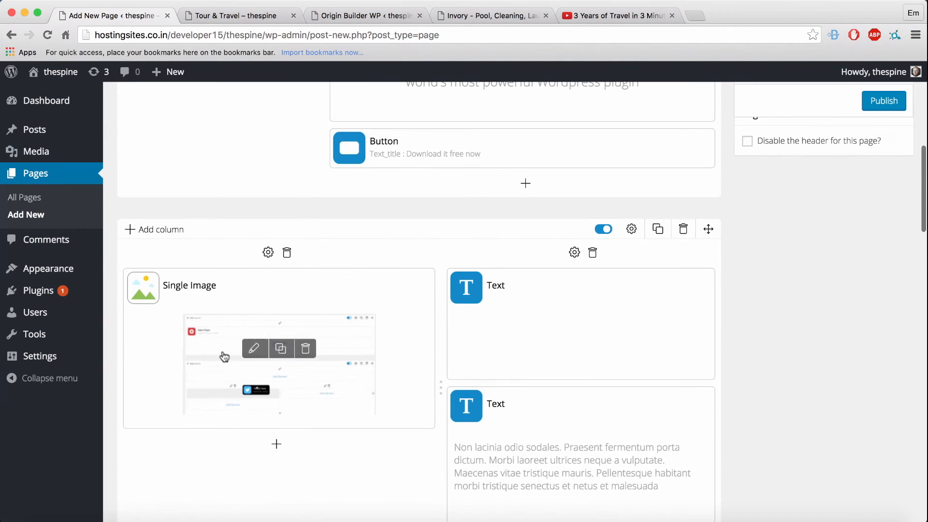
Publish the new page with the template content, leaving the title empty
scroll(383, 341, "down", 5)
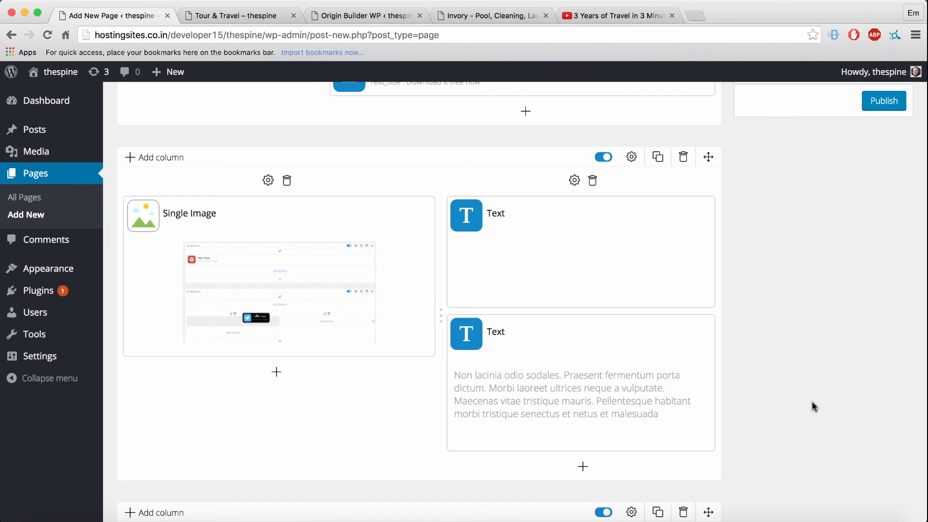
scroll(812, 411, "up", 15)
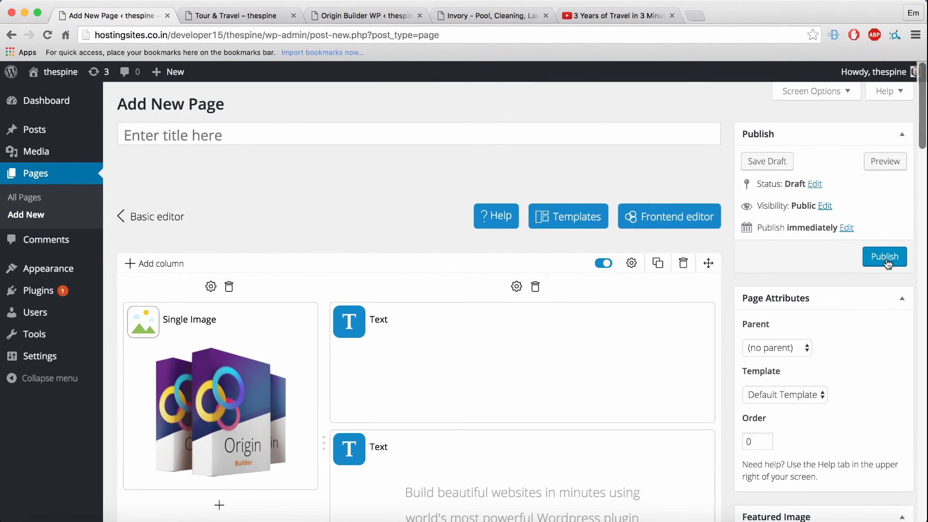
left_click(885, 259)
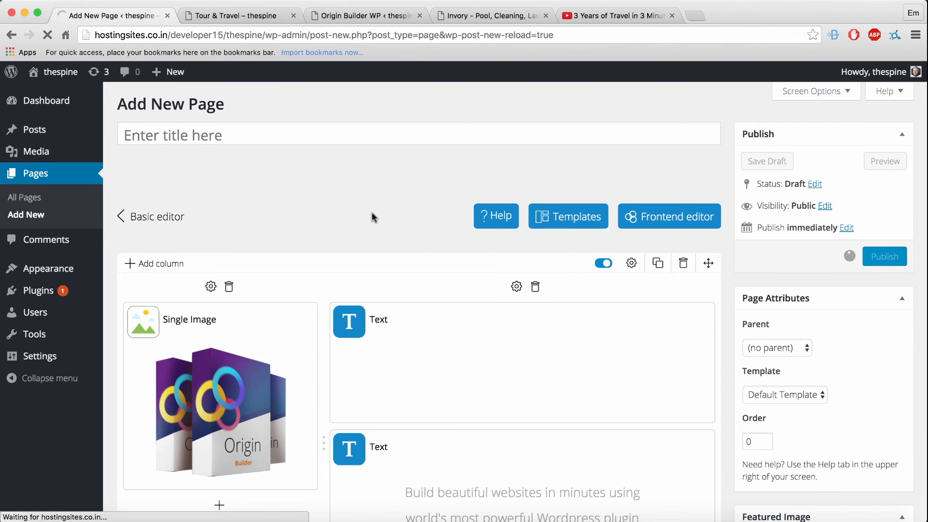